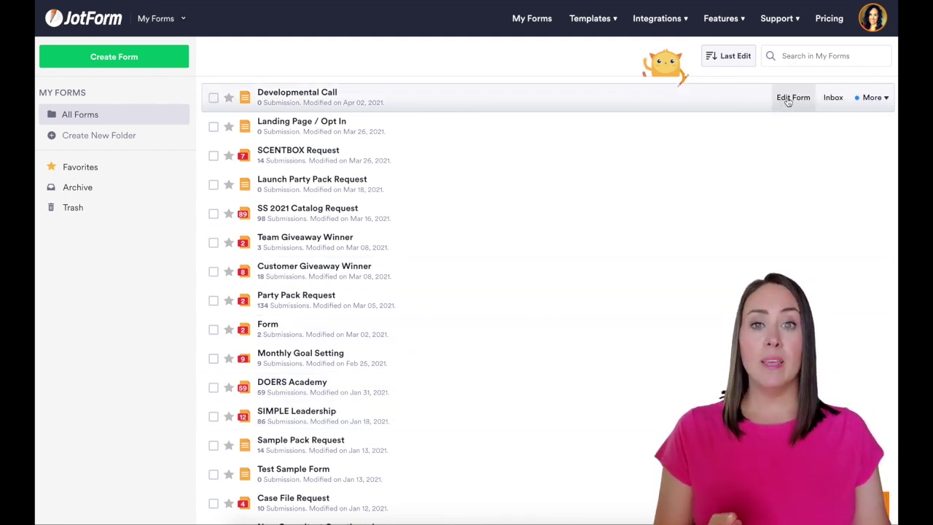
Step: Open the Developmental Call form's Settings > Emails page, which lists its existing notification
{"action": "left_click", "coordinate": [789, 99]}
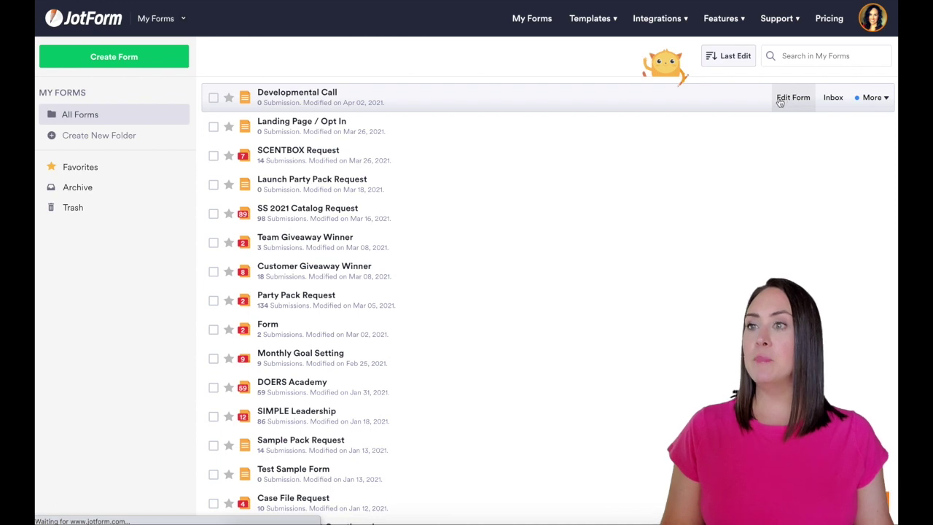
{"action": "scroll", "coordinate": [781, 112], "scroll_direction": "down", "scroll_amount": 2}
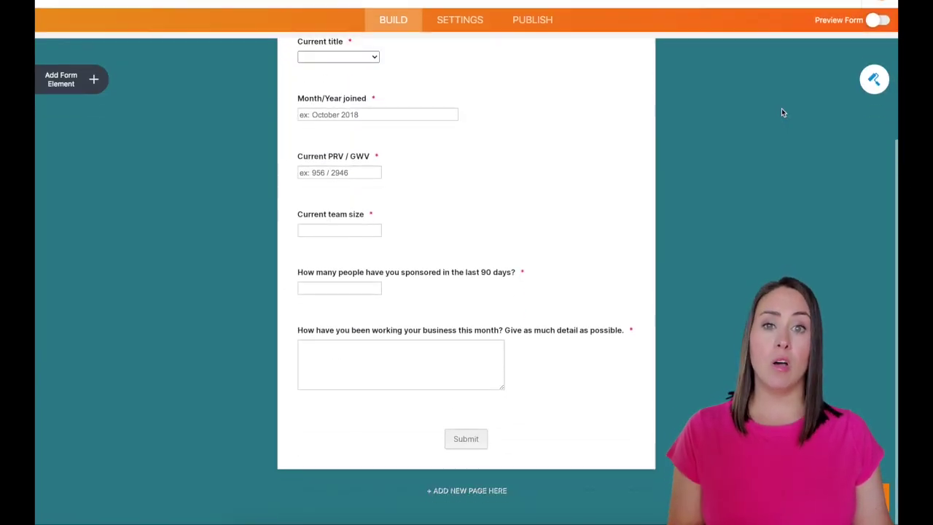
{"action": "scroll", "coordinate": [781, 112], "scroll_direction": "up", "scroll_amount": 2}
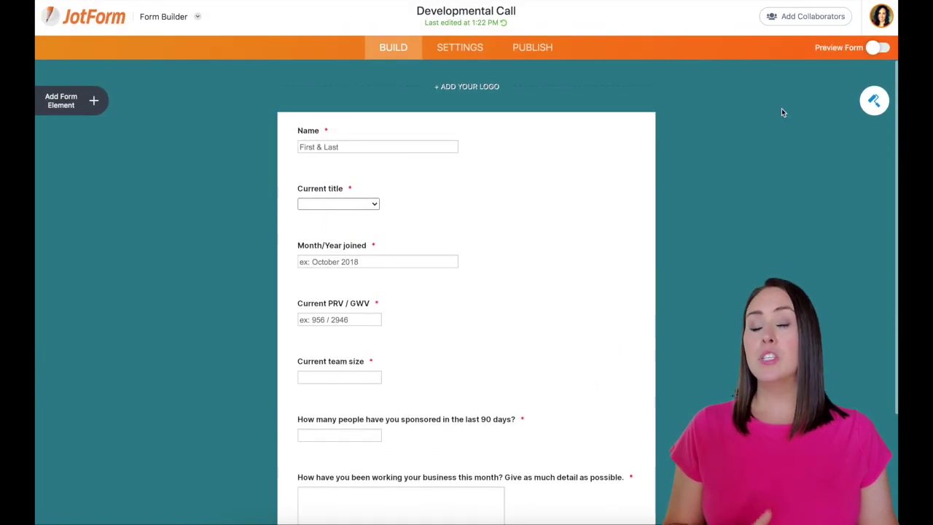
{"action": "left_click", "coordinate": [457, 48]}
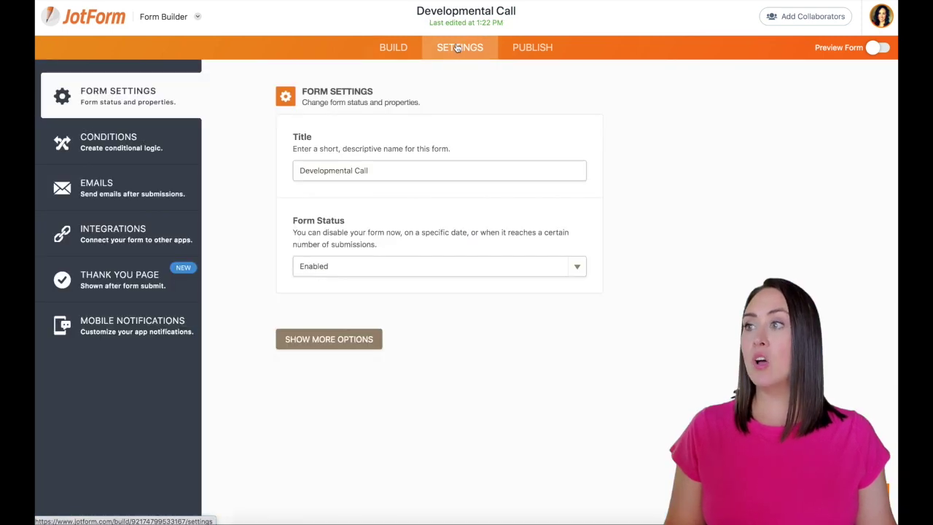
{"action": "left_click", "coordinate": [132, 191]}
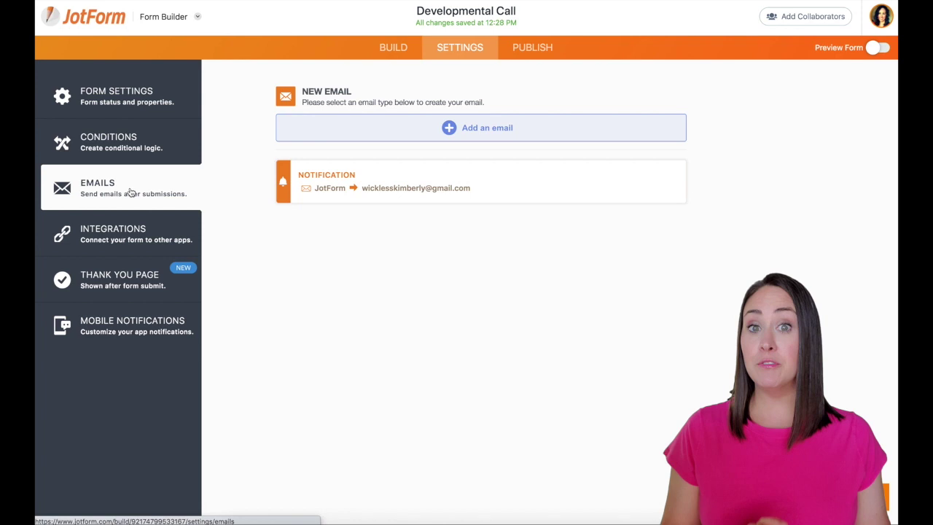
{"action": "mouse_move", "coordinate": [331, 198]}
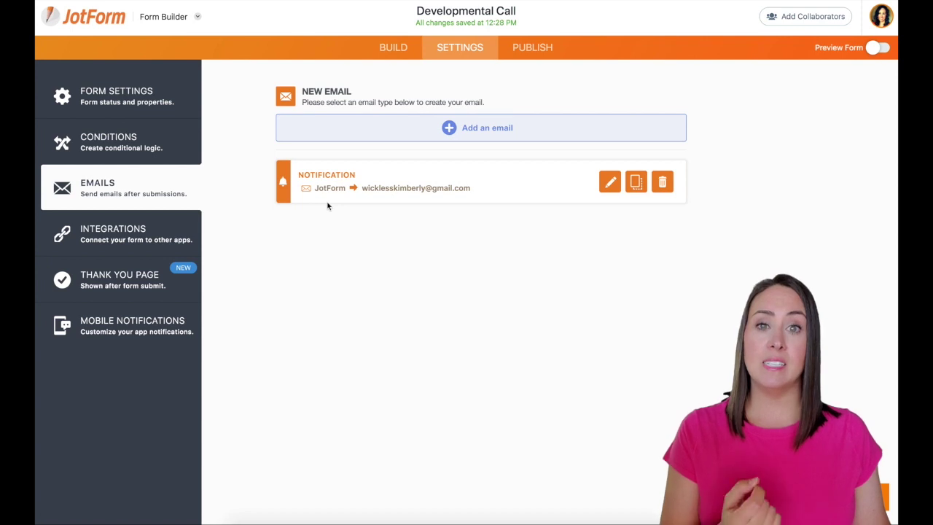
Step: Add a new Autoresponder Email to the Developmental Call form
{"action": "left_click", "coordinate": [474, 138]}
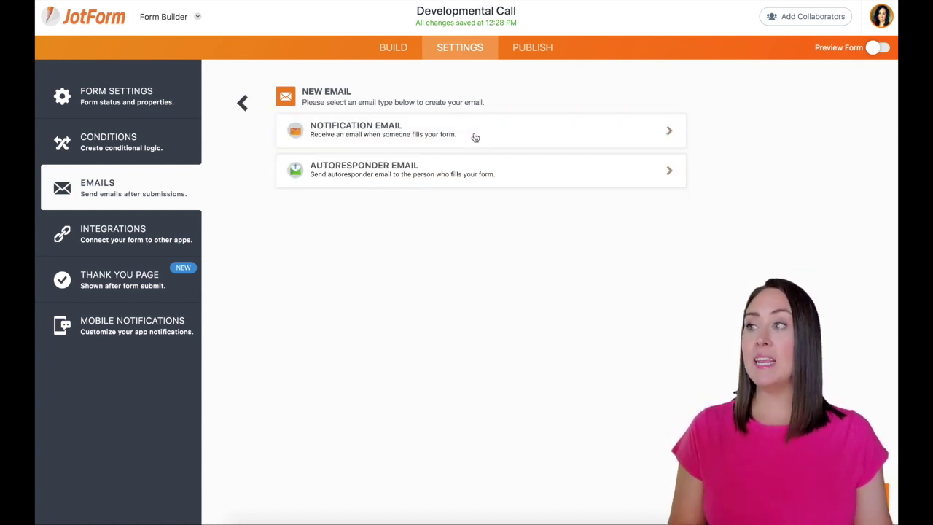
{"action": "left_click", "coordinate": [431, 175]}
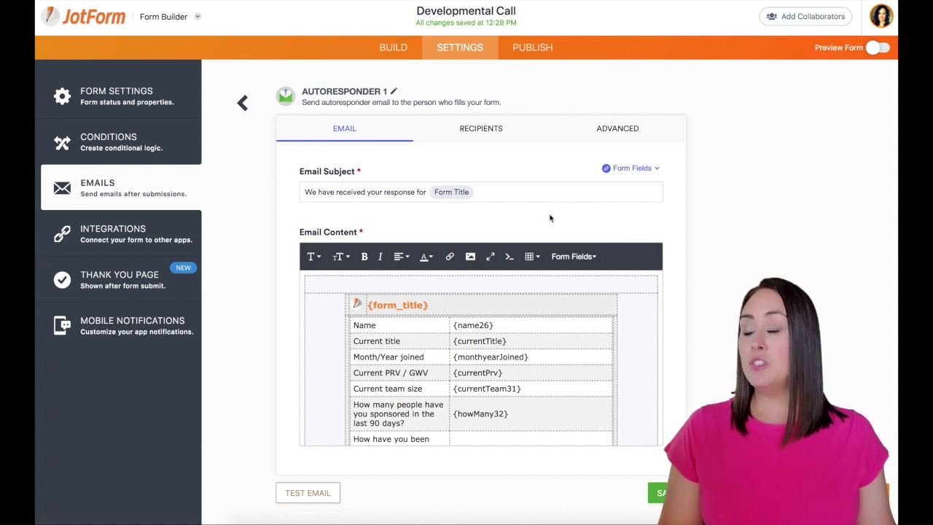
{"action": "scroll", "coordinate": [588, 373], "scroll_direction": "down", "scroll_amount": 2}
{"action": "scroll", "coordinate": [588, 373], "scroll_direction": "up", "scroll_amount": 2}
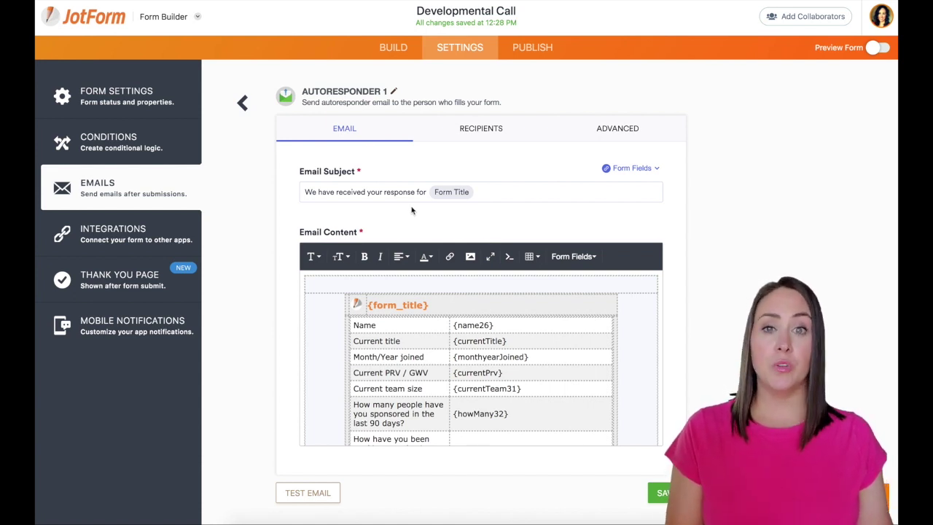
Step: Insert the Name field into the autoresponder subject, then delete it to keep the default subject
{"action": "left_click", "coordinate": [649, 172]}
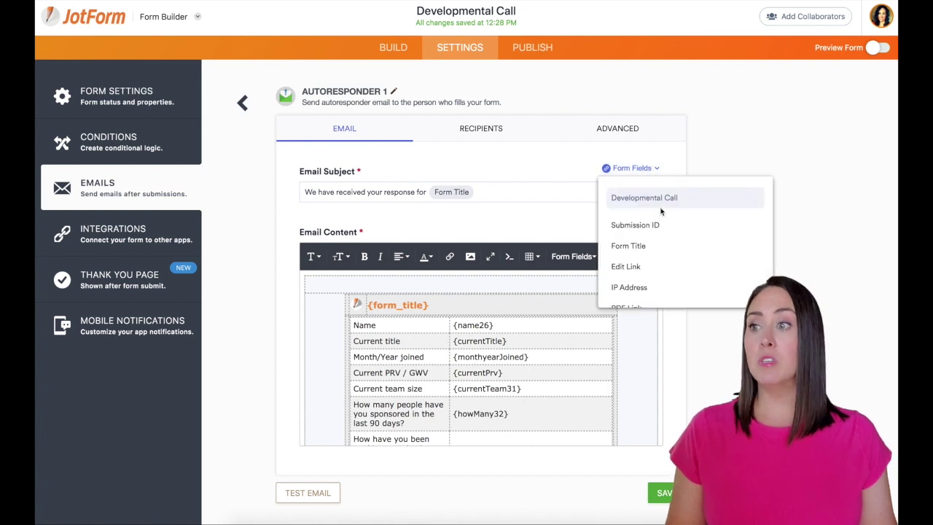
{"action": "scroll", "coordinate": [660, 272], "scroll_direction": "down", "scroll_amount": 1}
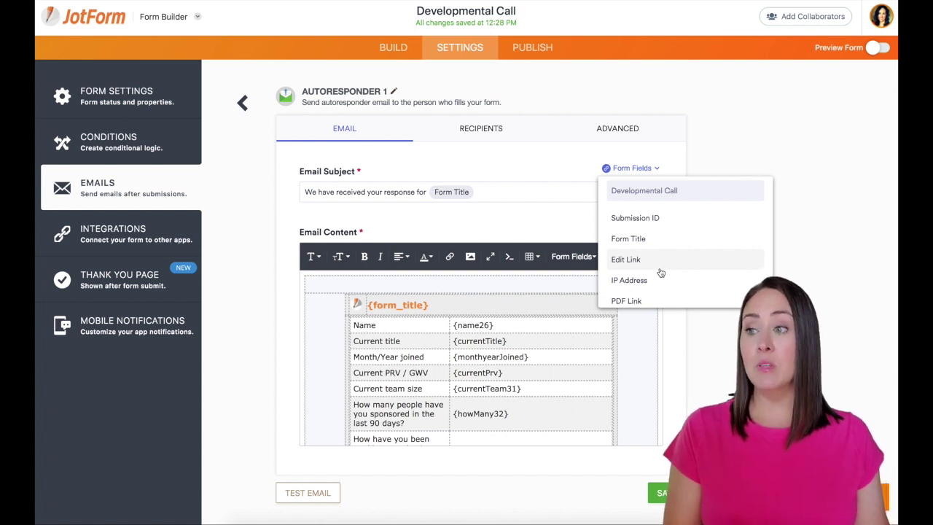
{"action": "scroll", "coordinate": [645, 248], "scroll_direction": "down", "scroll_amount": 3}
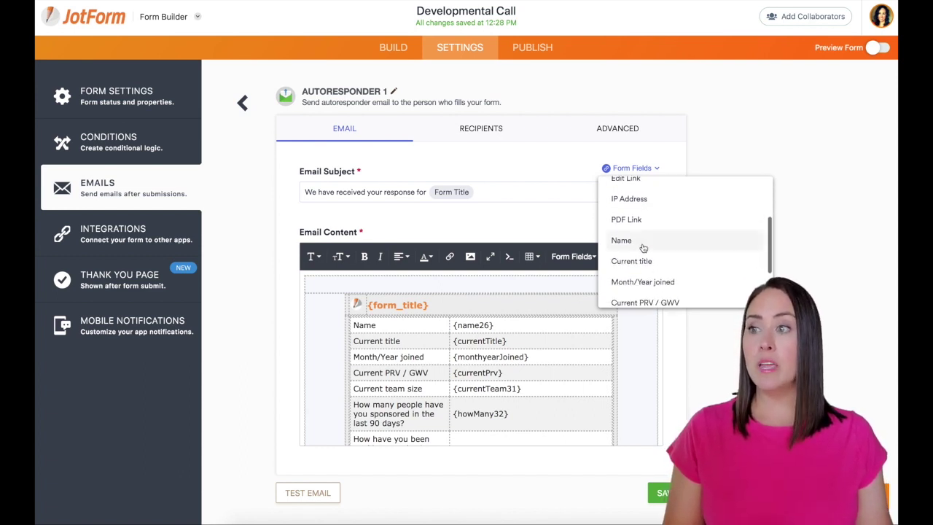
{"action": "left_click", "coordinate": [642, 248]}
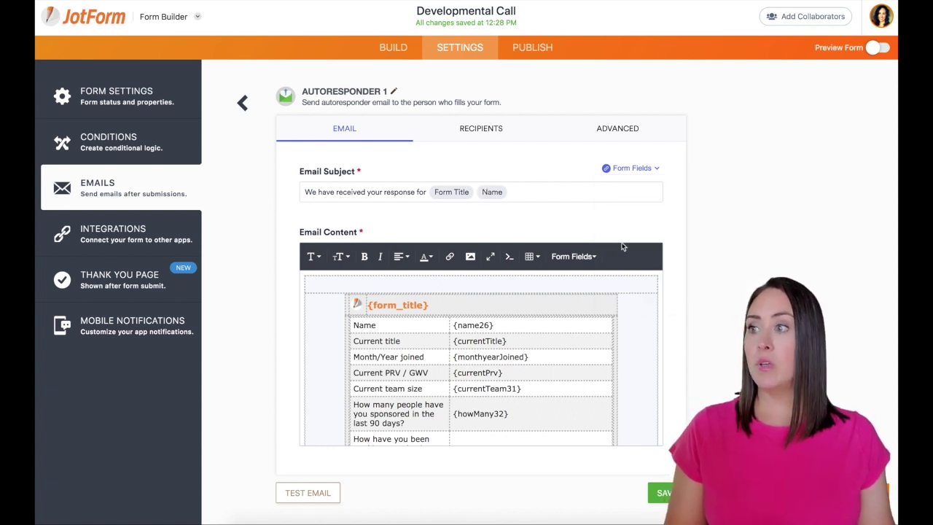
{"action": "left_click", "coordinate": [539, 191]}
{"action": "key", "text": "BackSpace"}
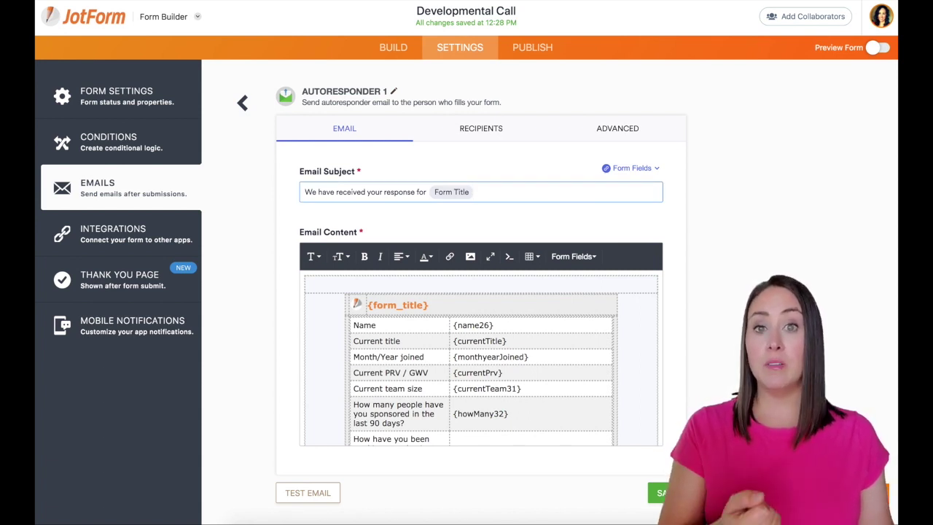
{"action": "left_click", "coordinate": [486, 134]}
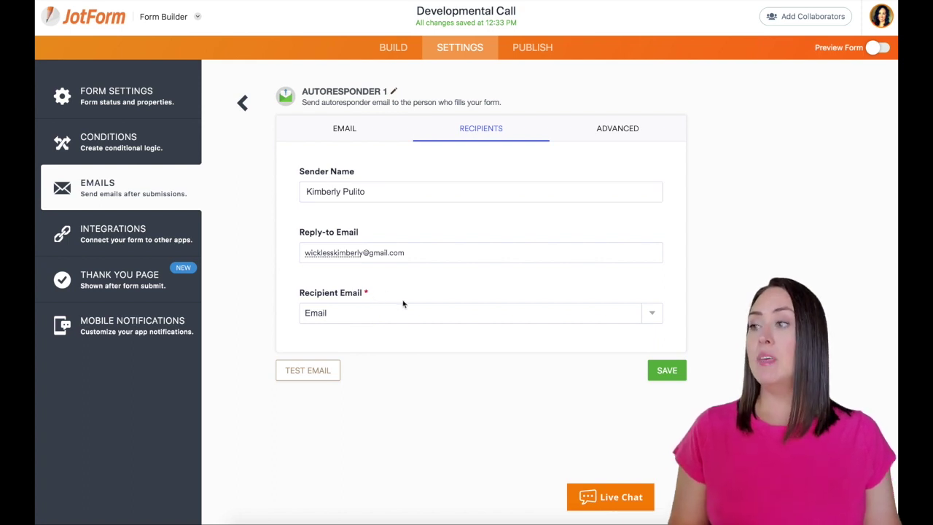
Step: Keep the autoresponder's recipient set to the respondent's Email field
{"action": "left_click", "coordinate": [520, 321]}
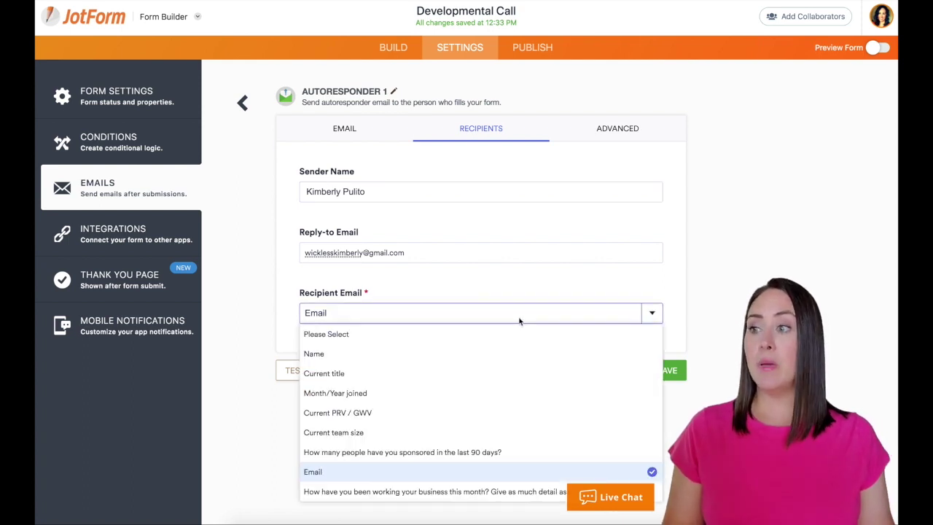
{"action": "left_click", "coordinate": [343, 473]}
{"action": "left_click", "coordinate": [593, 130]}
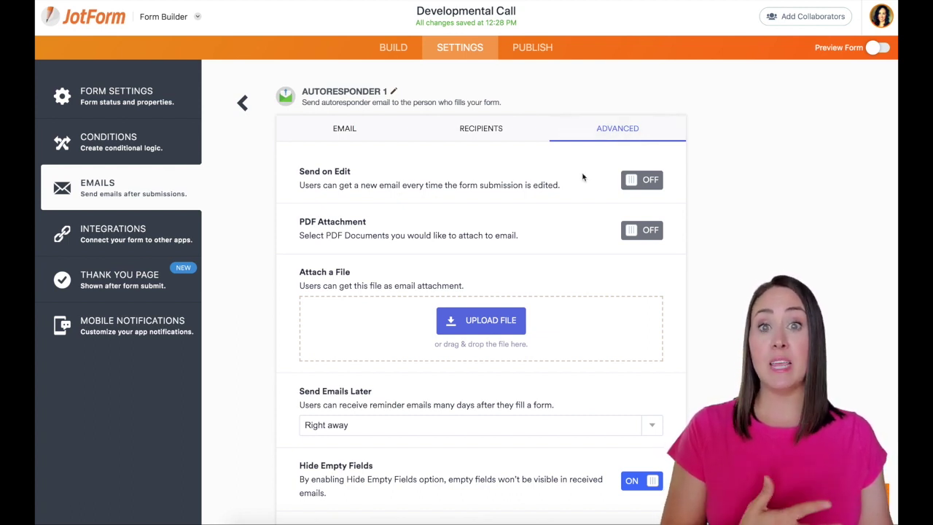
Step: Turn on Send on Edit, then review Autoresponder 1's subject and submission-table content
{"action": "left_click", "coordinate": [636, 183]}
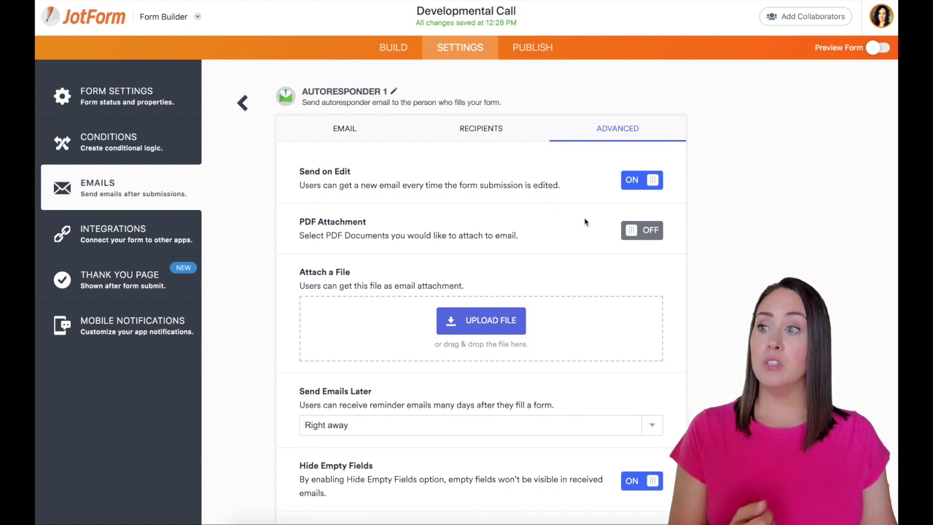
{"action": "scroll", "coordinate": [591, 276], "scroll_direction": "down", "scroll_amount": 3}
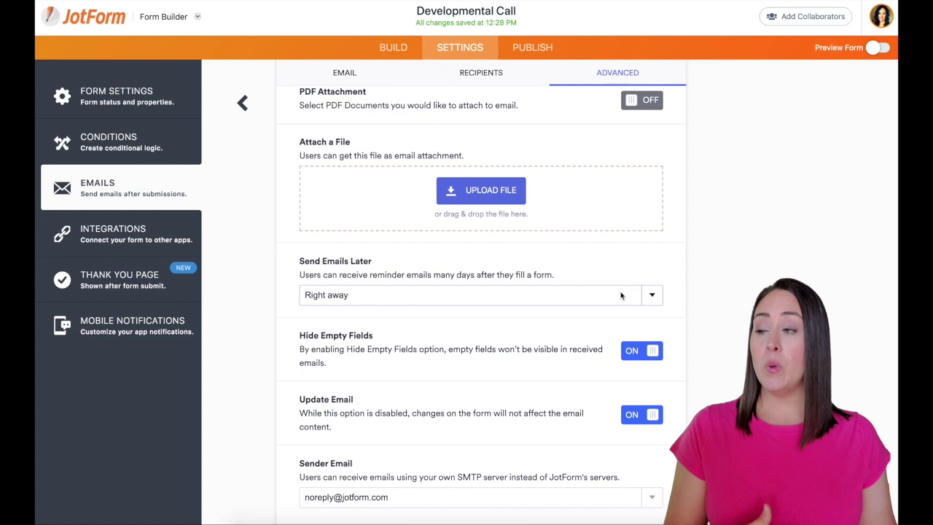
{"action": "scroll", "coordinate": [621, 295], "scroll_direction": "down", "scroll_amount": 1}
{"action": "scroll", "coordinate": [621, 295], "scroll_direction": "down", "scroll_amount": 1}
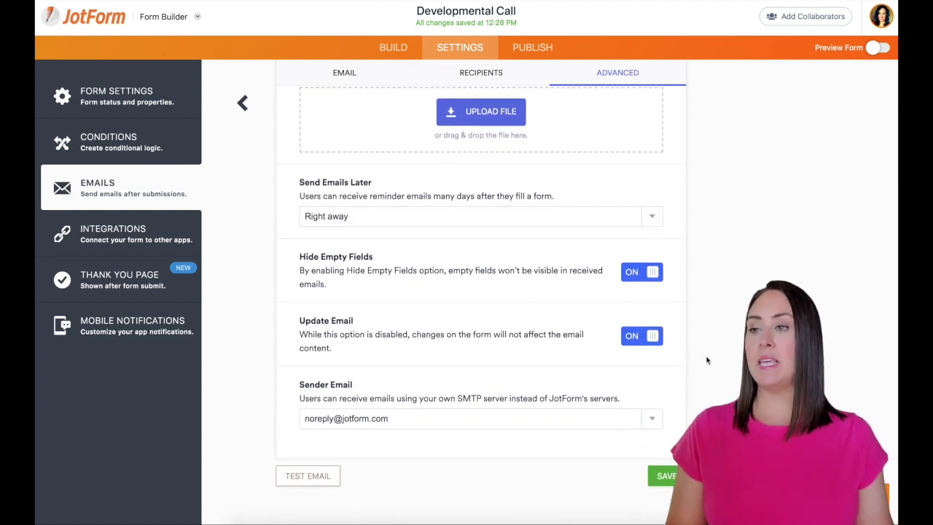
{"action": "scroll", "coordinate": [437, 255], "scroll_direction": "up", "scroll_amount": 5}
{"action": "left_click", "coordinate": [345, 130]}
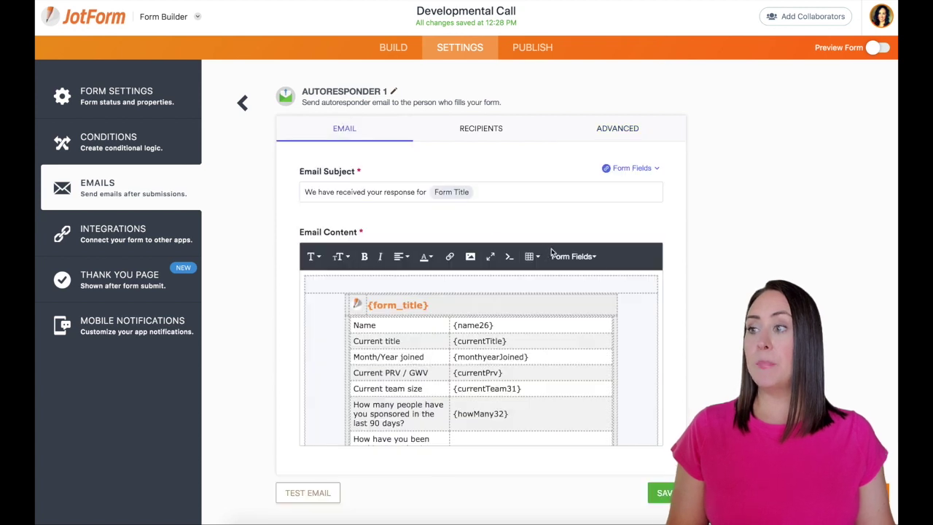
{"action": "scroll", "coordinate": [569, 323], "scroll_direction": "down", "scroll_amount": 2}
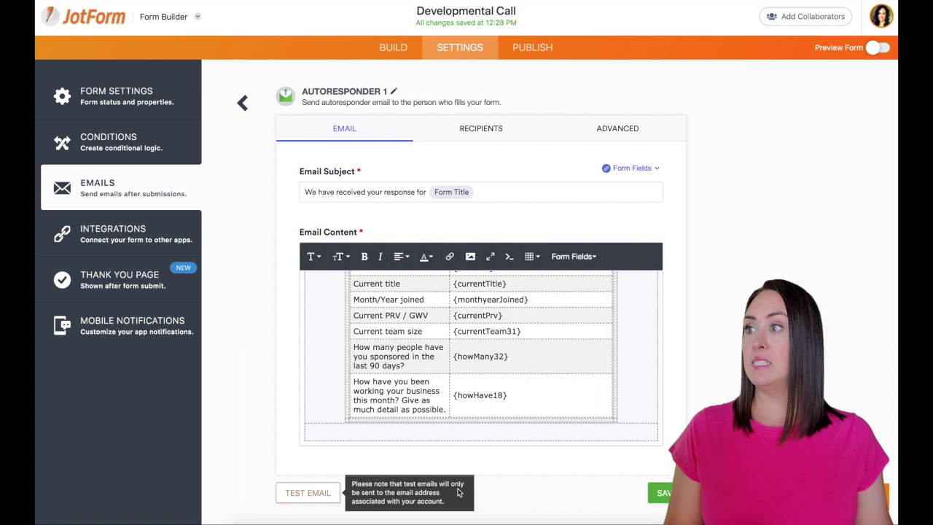
Step: Save the autoresponder and add Notification 2 with subject 'Submission for:' before the form title
{"action": "left_click", "coordinate": [664, 493]}
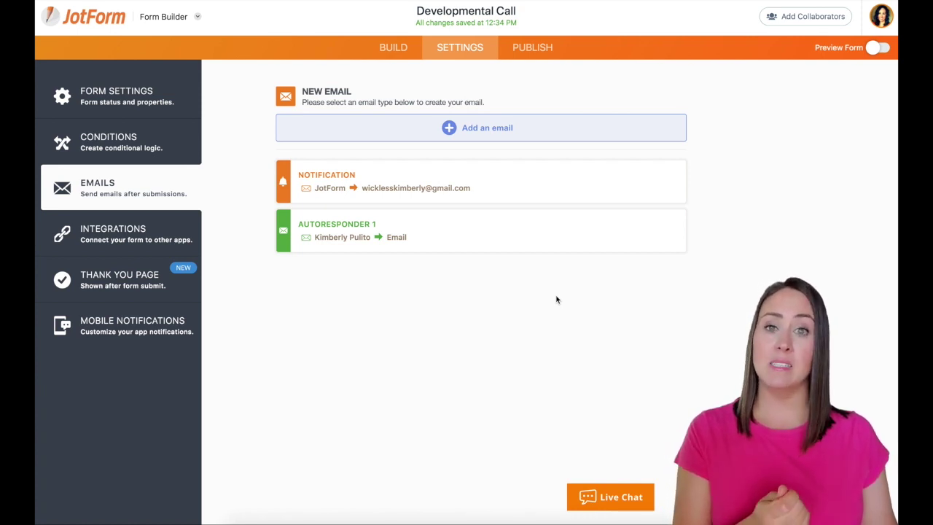
{"action": "left_click", "coordinate": [456, 131]}
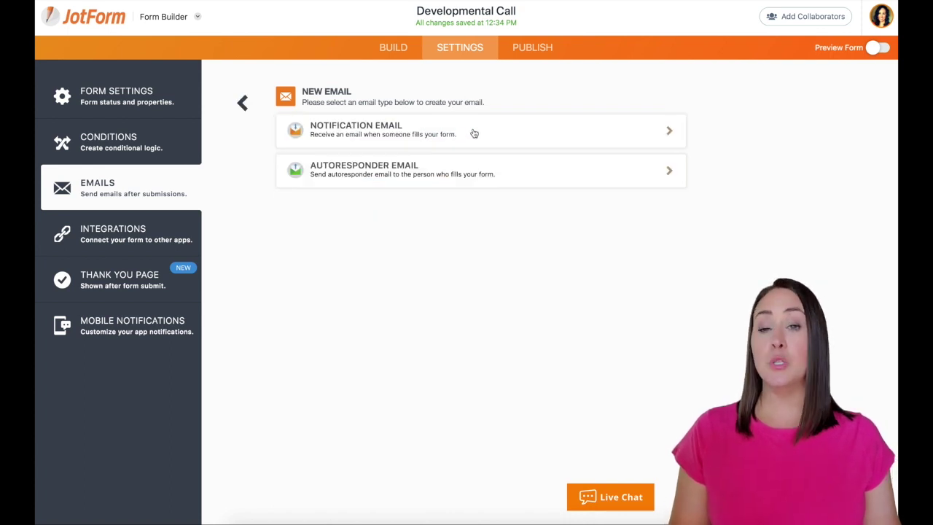
{"action": "left_click", "coordinate": [474, 132]}
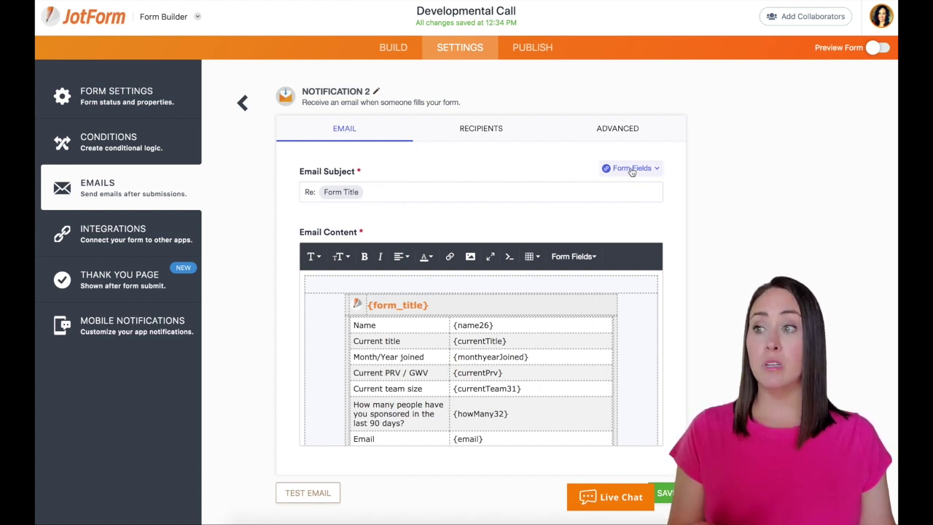
{"action": "left_click", "coordinate": [315, 192]}
{"action": "type", "text": "Submis"}
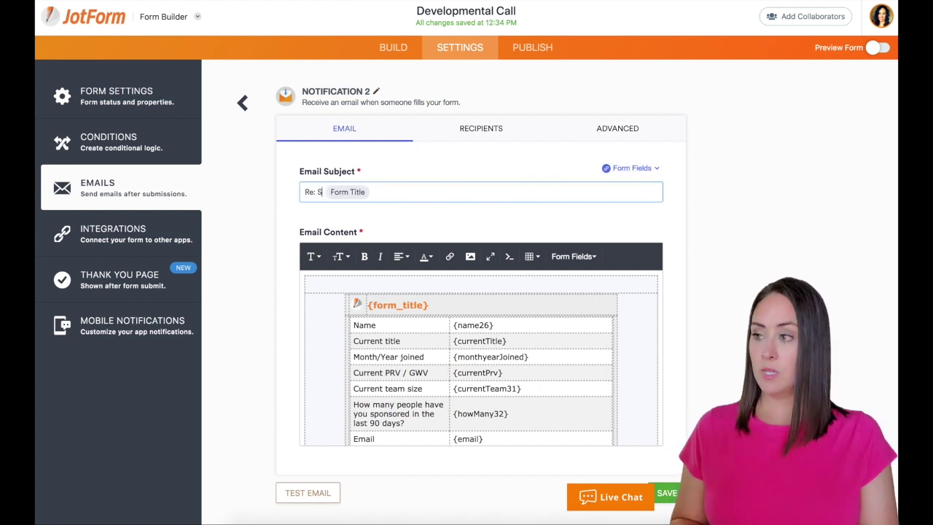
{"action": "type", "text": "sion for:"}
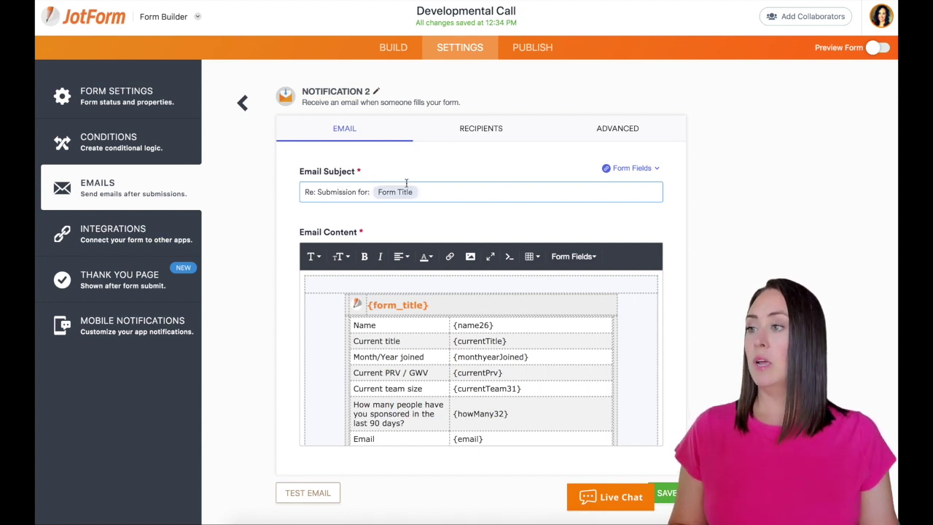
Step: Set Notification 2's Sender Name and Reply-to Email both to Please Select
{"action": "left_click", "coordinate": [478, 131]}
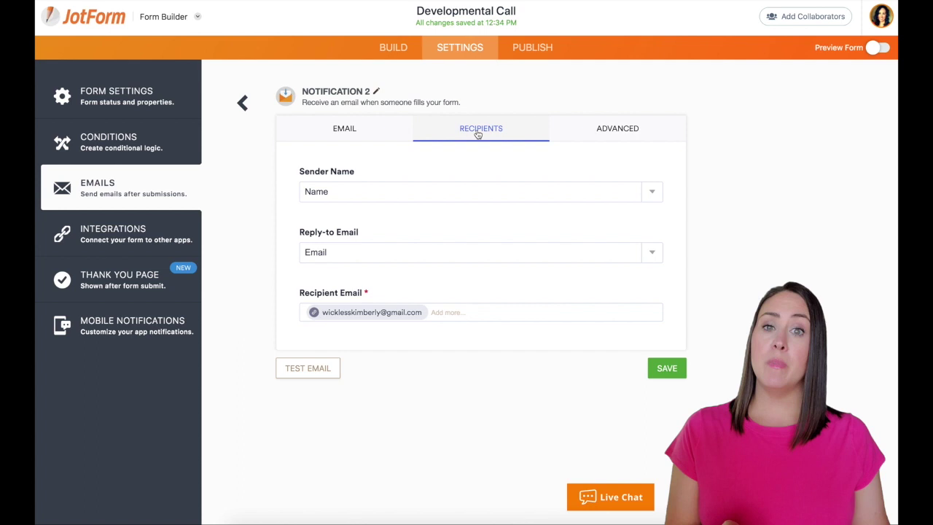
{"action": "left_click", "coordinate": [416, 191]}
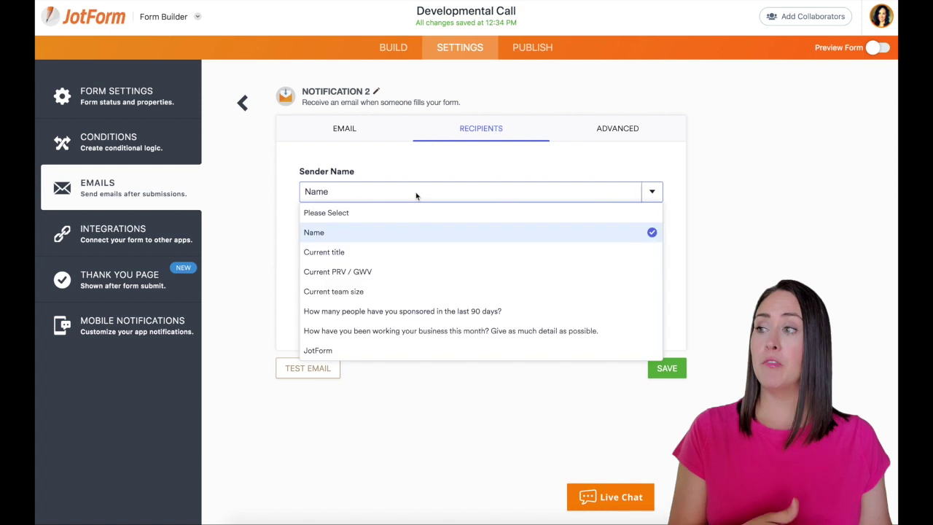
{"action": "left_click", "coordinate": [372, 215]}
{"action": "left_click", "coordinate": [368, 255]}
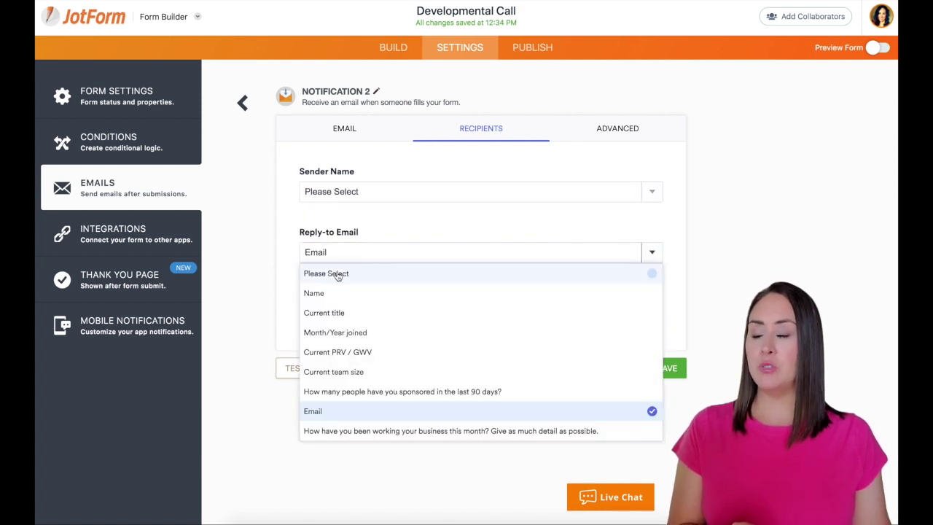
{"action": "left_click", "coordinate": [337, 275]}
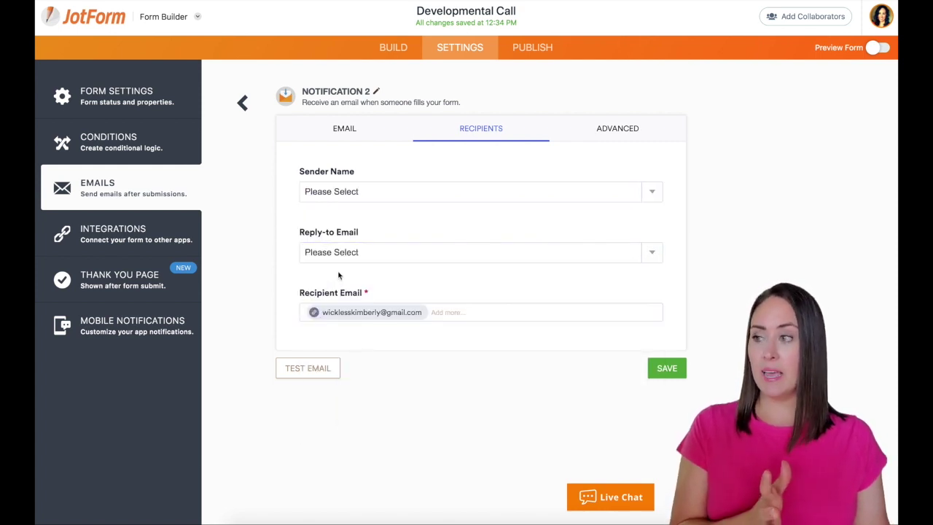
{"action": "mouse_move", "coordinate": [364, 311]}
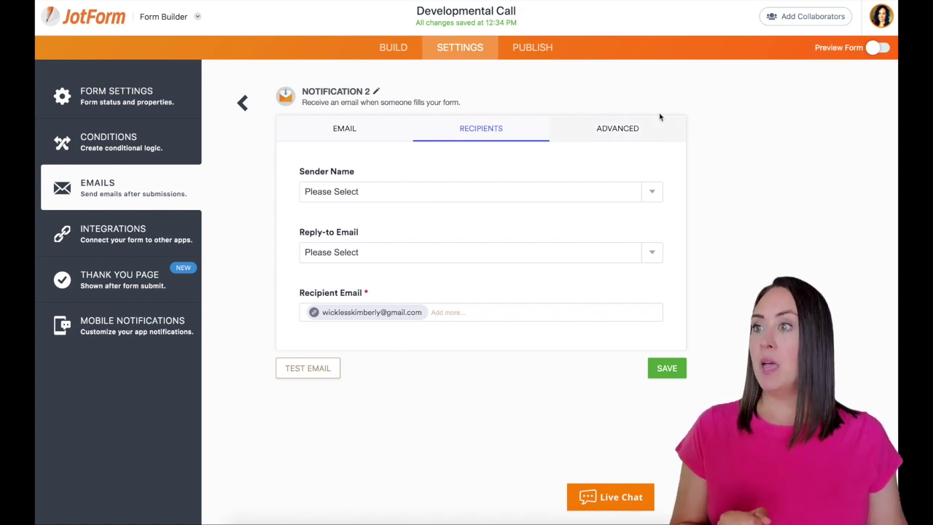
Step: Review Notification 2's advanced settings and save it to the email list
{"action": "left_click", "coordinate": [626, 129]}
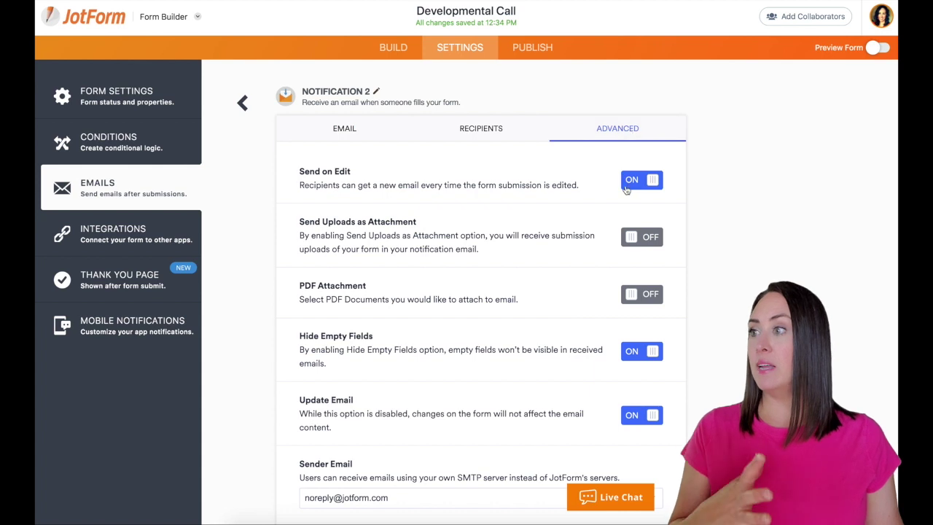
{"action": "scroll", "coordinate": [651, 188], "scroll_direction": "down", "scroll_amount": 3}
{"action": "scroll", "coordinate": [651, 188], "scroll_direction": "up", "scroll_amount": 3}
{"action": "scroll", "coordinate": [649, 190], "scroll_direction": "down", "scroll_amount": 3}
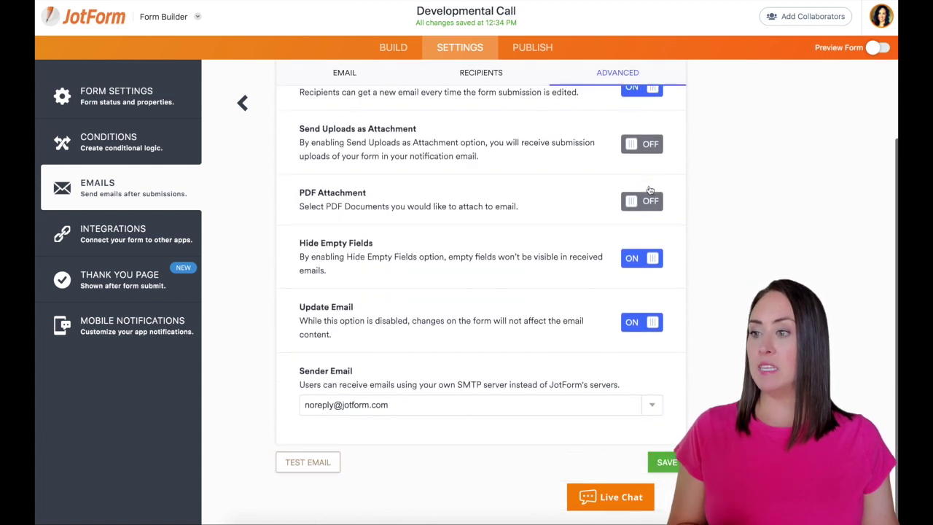
{"action": "left_click", "coordinate": [664, 462]}
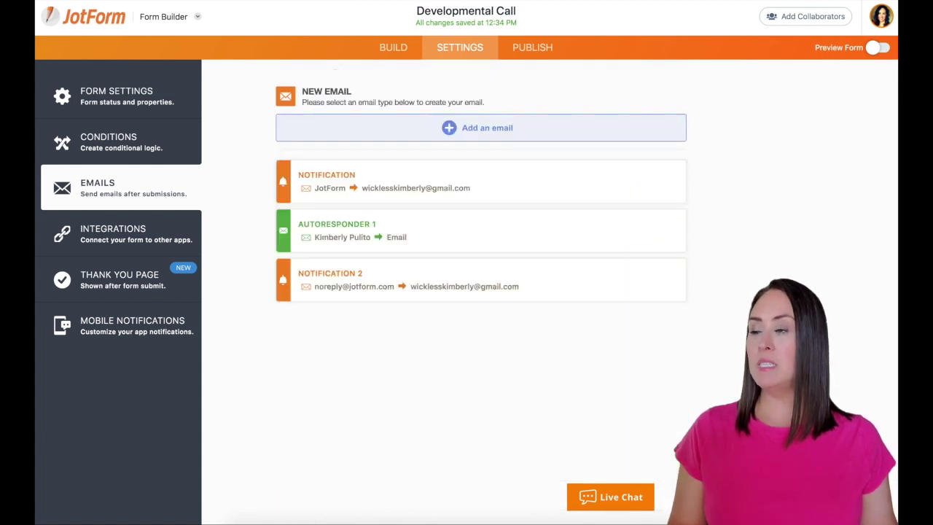
Step: Go to the Developmental Call form's Publish page
{"action": "left_click", "coordinate": [522, 46]}
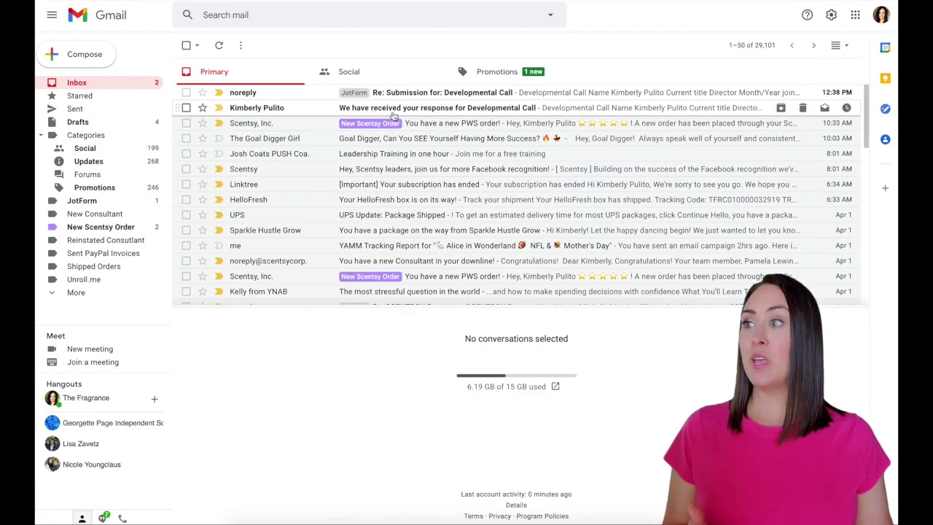
Step: Read the autoresponder confirmation and the 'Re: Submission for: Developmental Call' notification in Gmail
{"action": "left_click", "coordinate": [393, 109]}
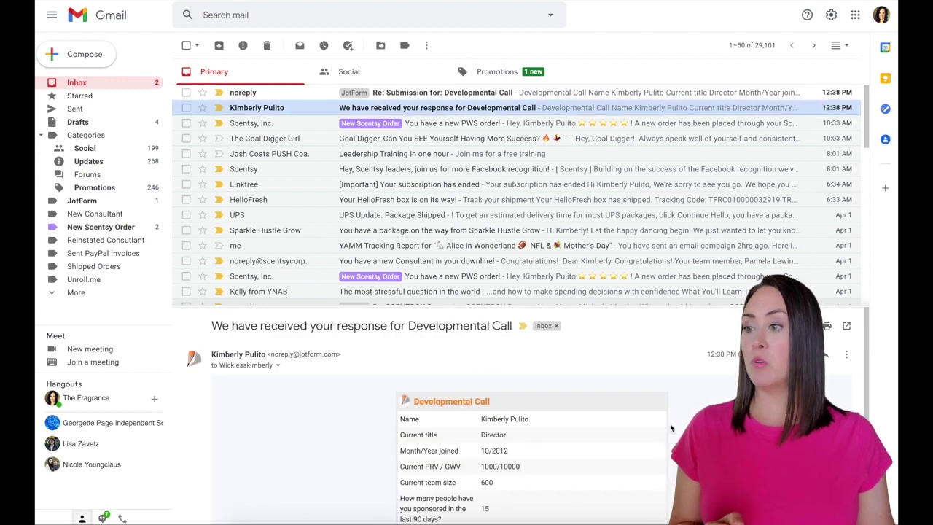
{"action": "scroll", "coordinate": [532, 412], "scroll_direction": "down", "scroll_amount": 2}
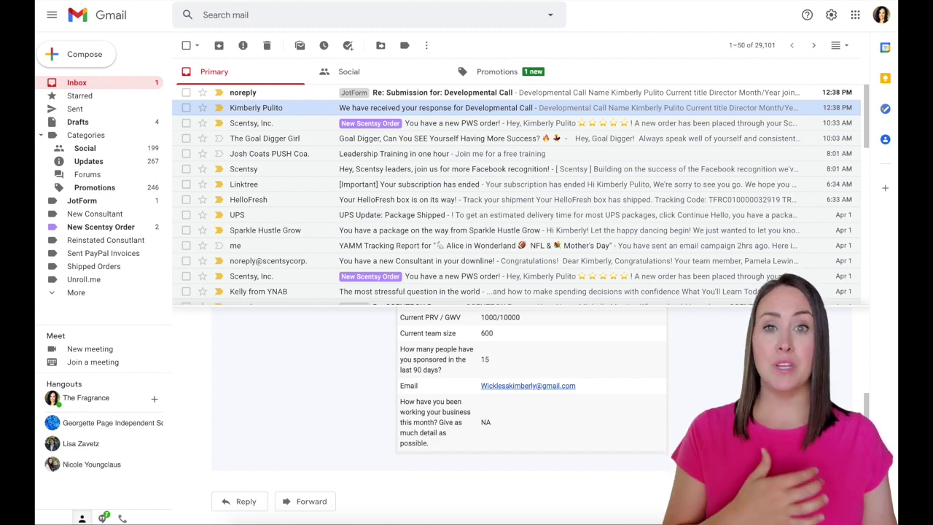
{"action": "scroll", "coordinate": [532, 411], "scroll_direction": "up", "scroll_amount": 3}
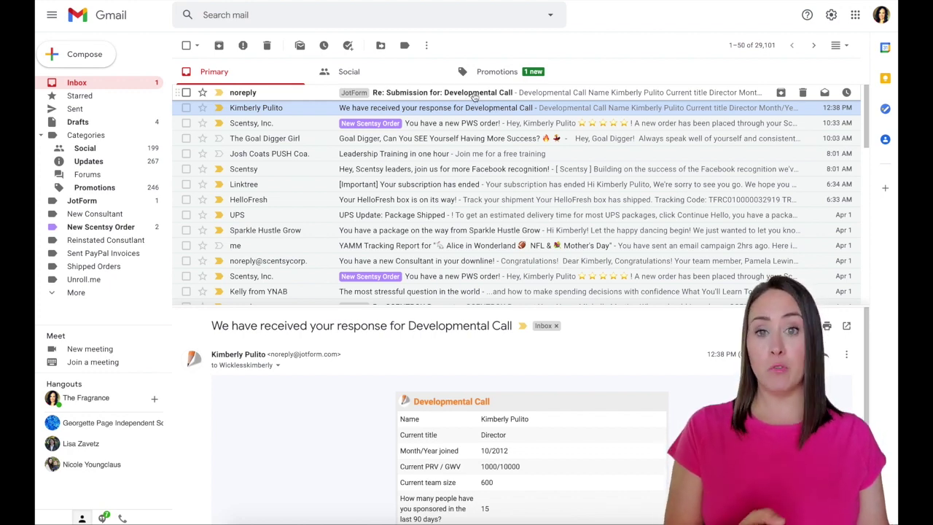
{"action": "left_click", "coordinate": [473, 95]}
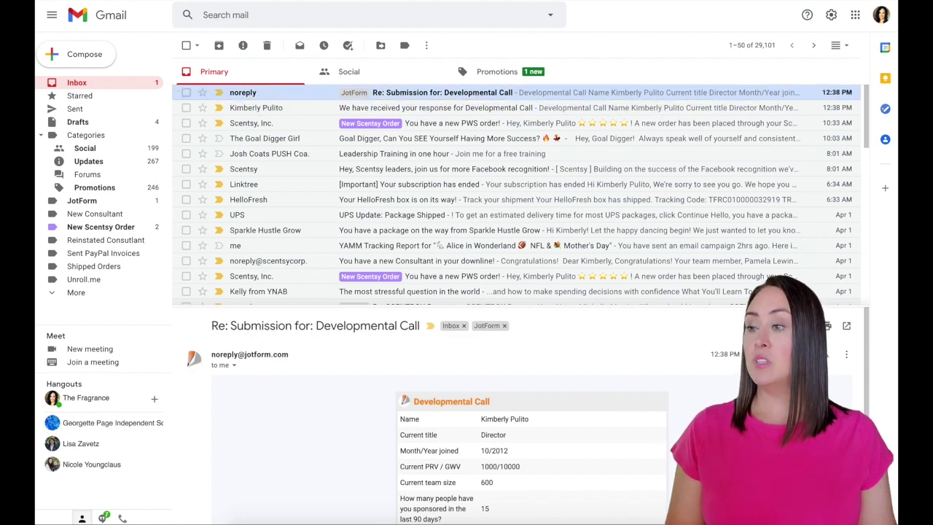
{"action": "scroll", "coordinate": [437, 416], "scroll_direction": "down", "scroll_amount": 3}
{"action": "scroll", "coordinate": [531, 416], "scroll_direction": "up", "scroll_amount": 1}
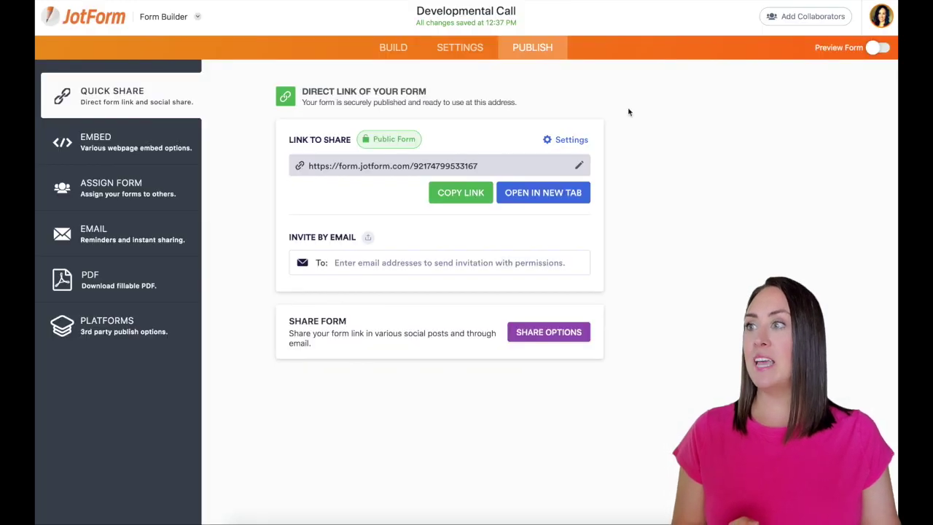
Step: Switch back to the Build view showing the form's fields from Name to Email
{"action": "left_click", "coordinate": [393, 48]}
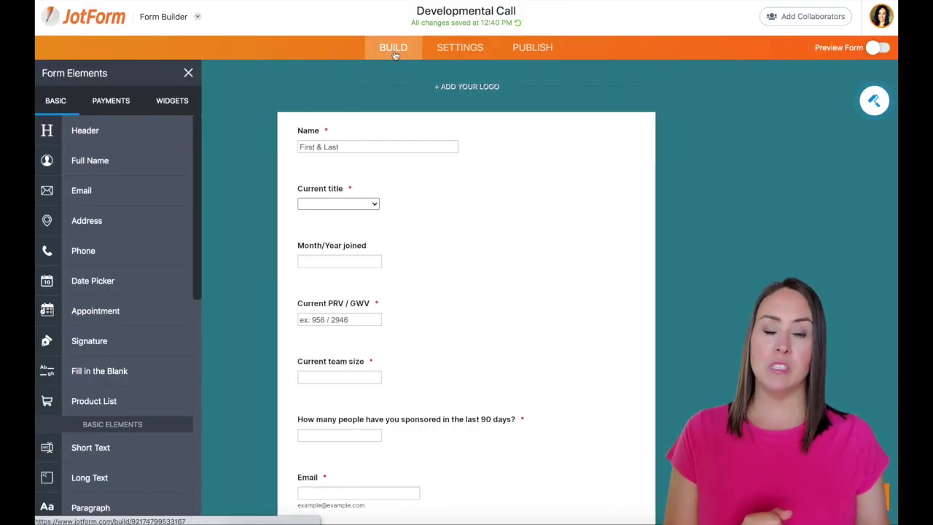